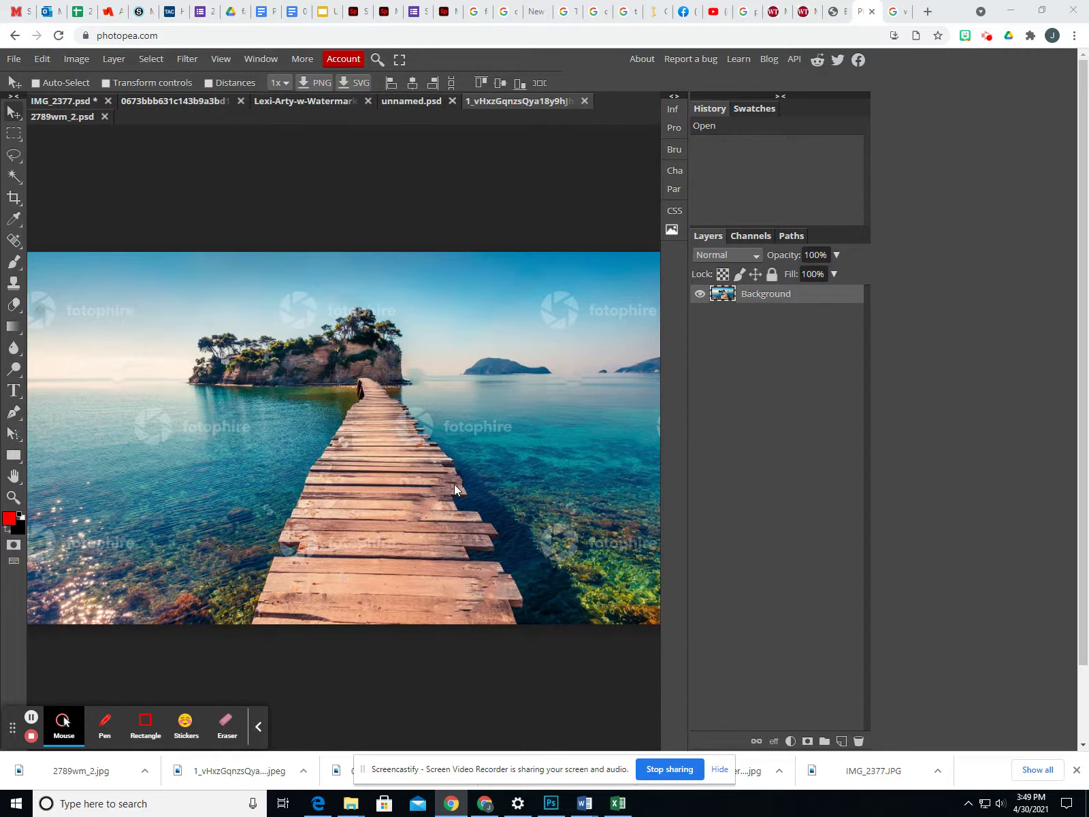
Switch from the unnamed.psd pinwheel photo to the 2789wm_2.psd gorilla photo
click(406, 104)
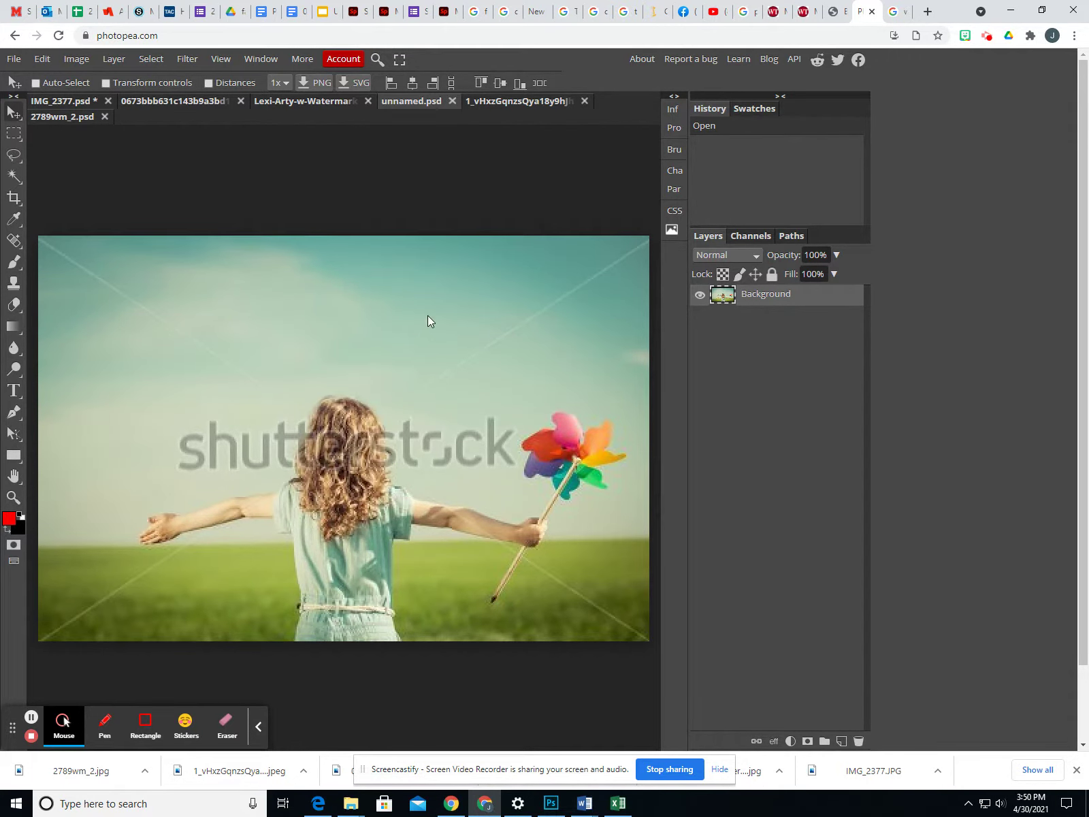
click(76, 119)
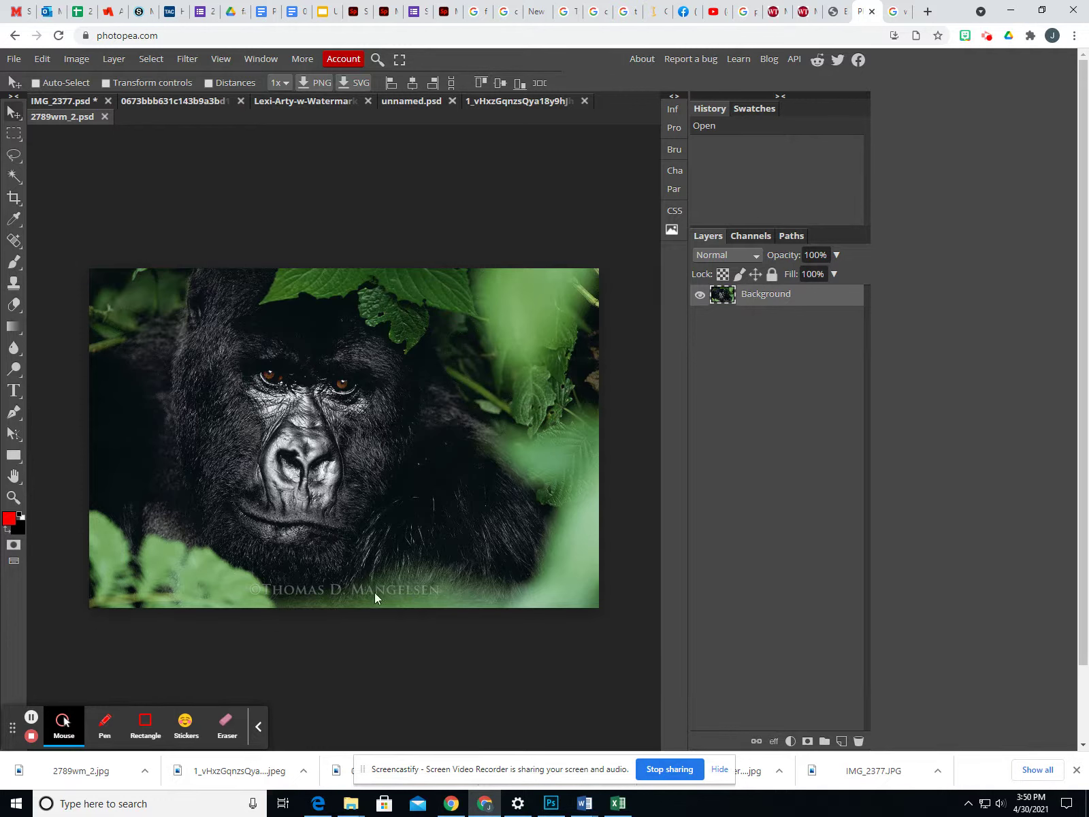
Rectangle-select the gorilla photo's bottom signature strip, then switch to the Lexi-Arty sunset couple photo
click(14, 134)
drag(89, 570, 647, 204)
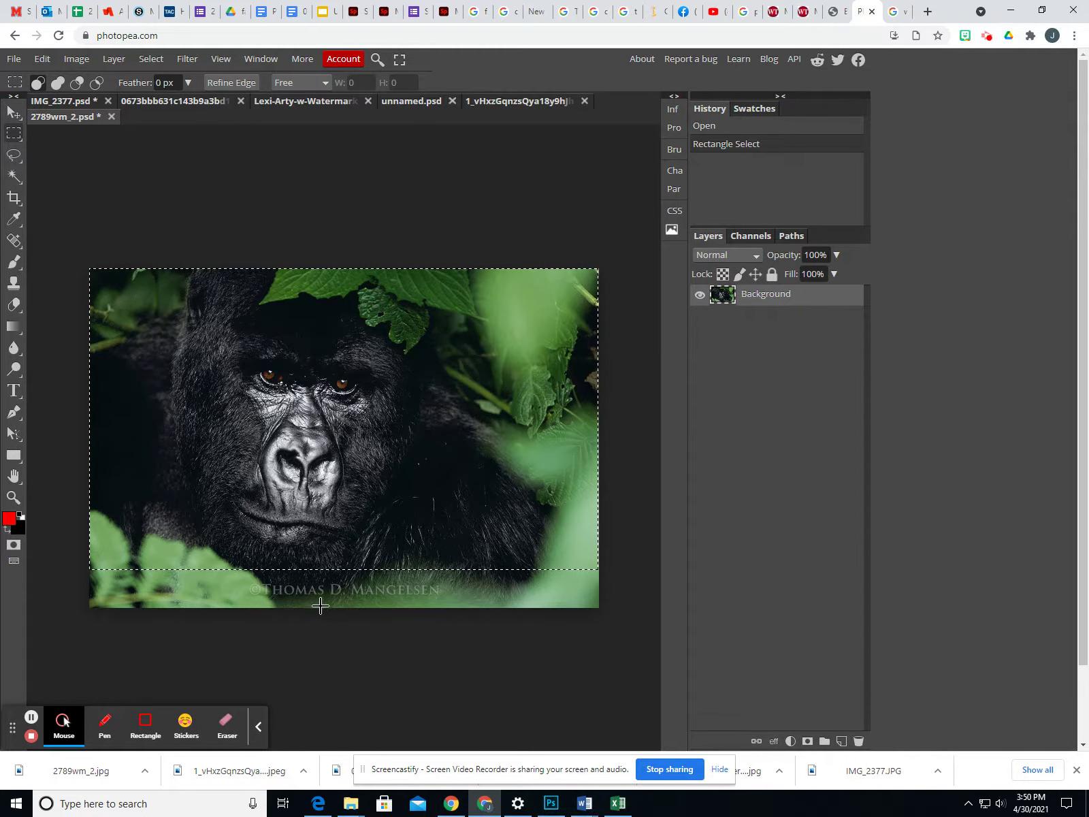
click(329, 100)
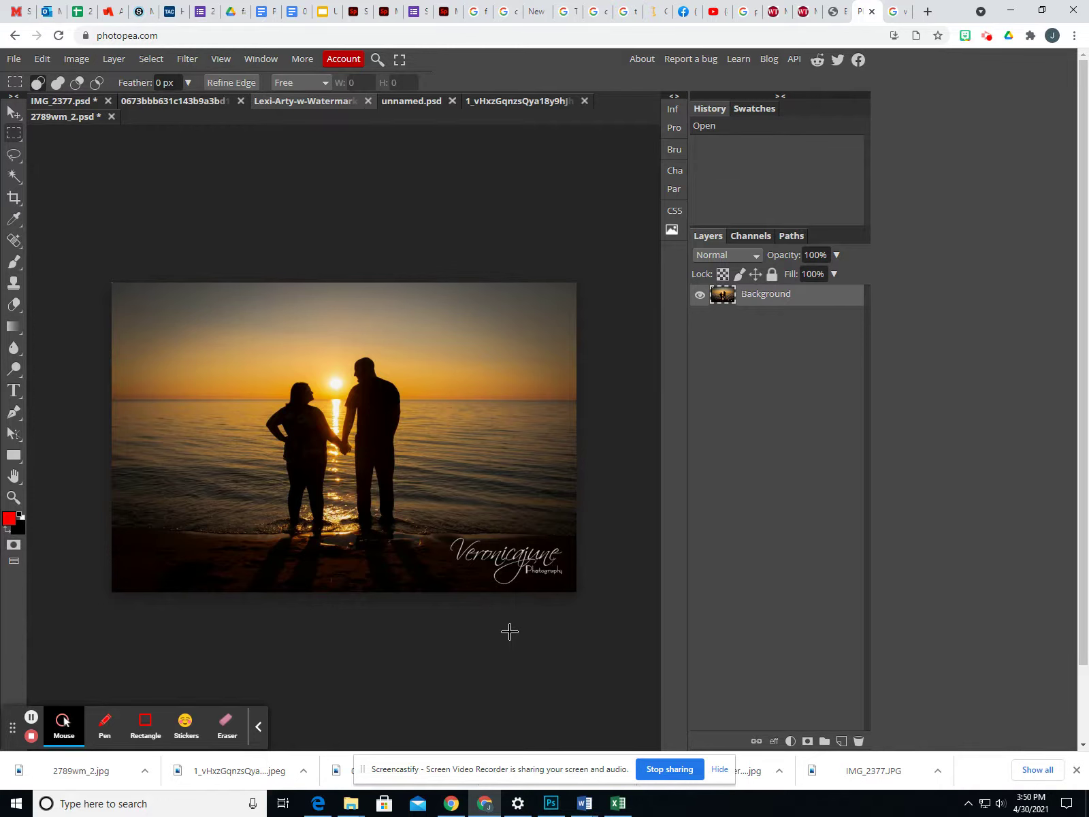
Select and clear a rectangle around the couple, then switch to the 0673bbb… newborn photo
drag(251, 313, 441, 589)
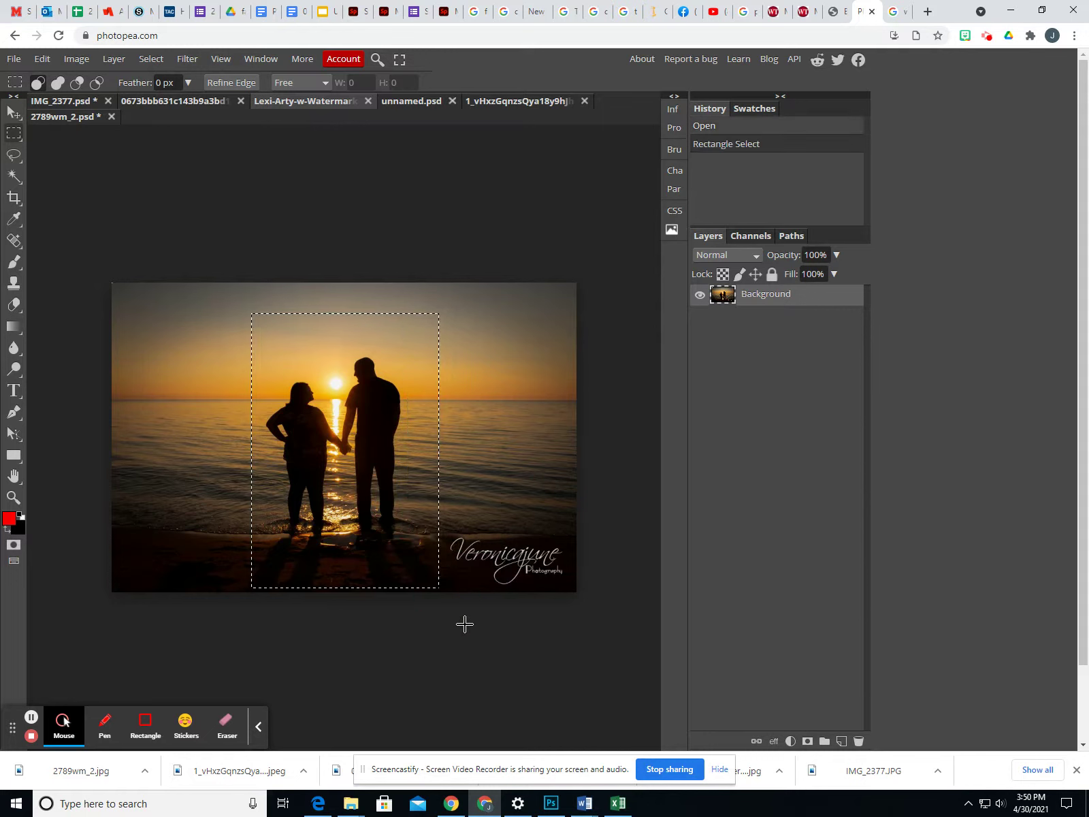
click(521, 630)
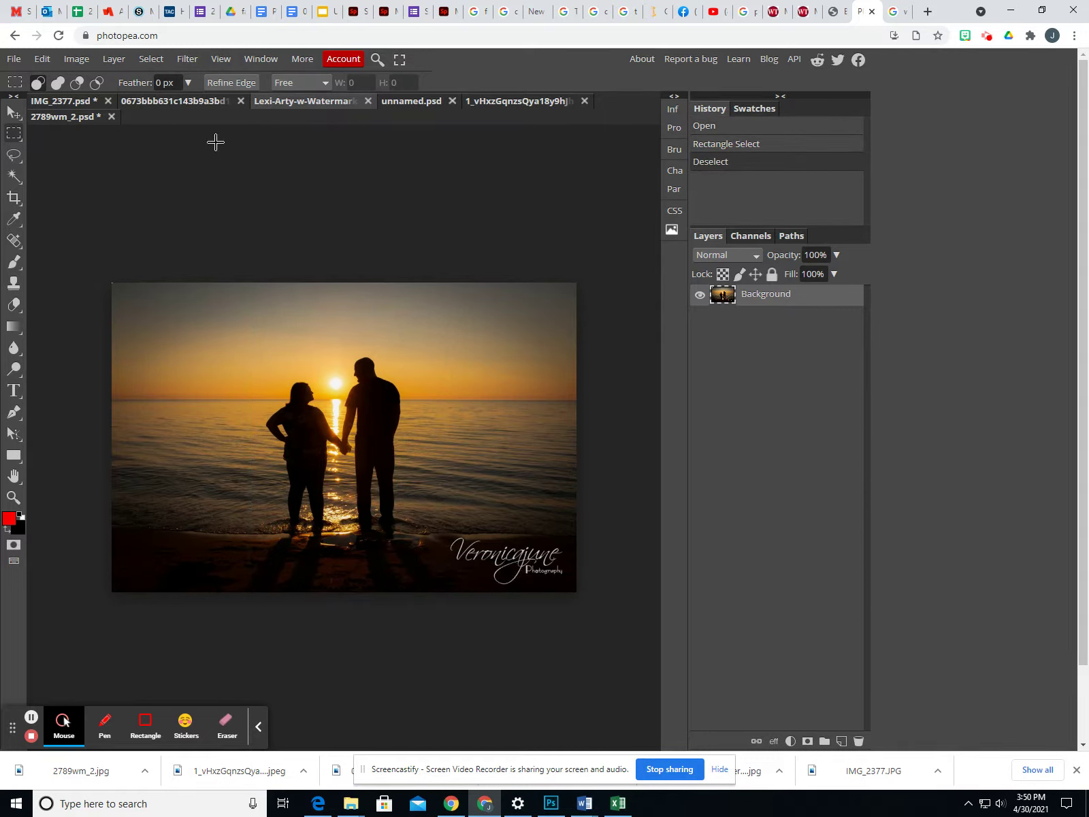
click(188, 102)
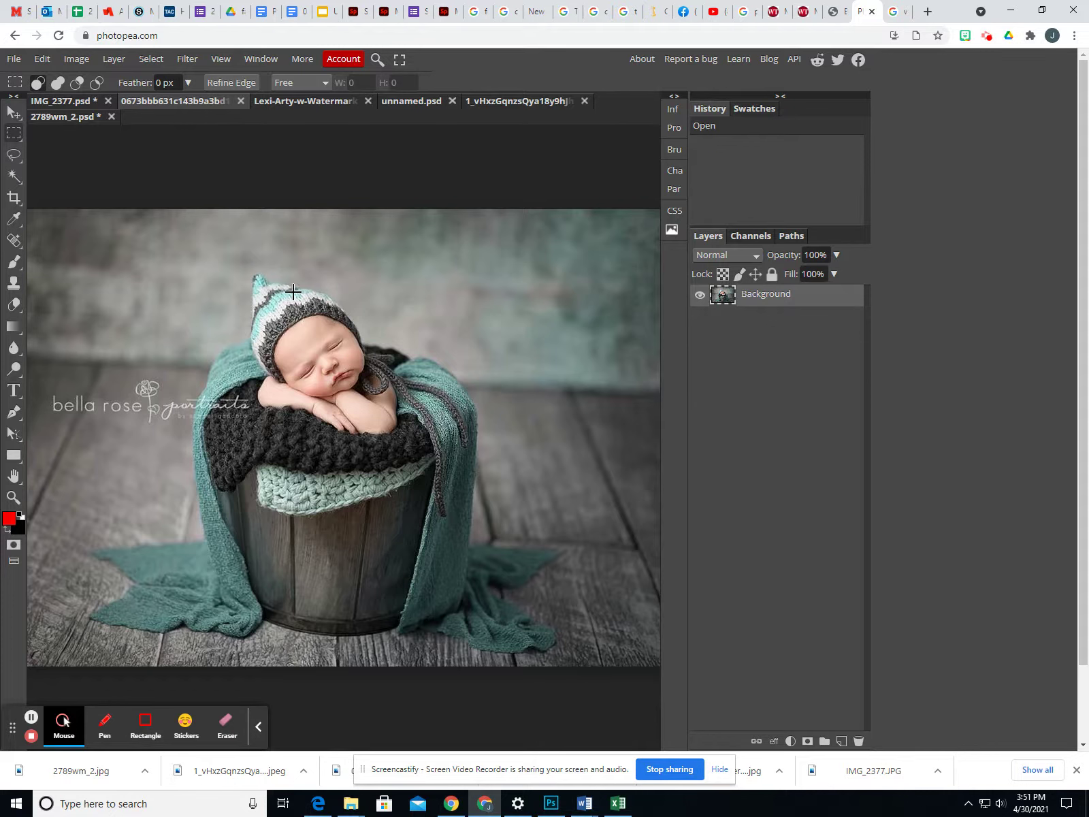
Select and clear two rectangles on the baby photo, then switch to IMG_2377.psd
drag(170, 234, 501, 649)
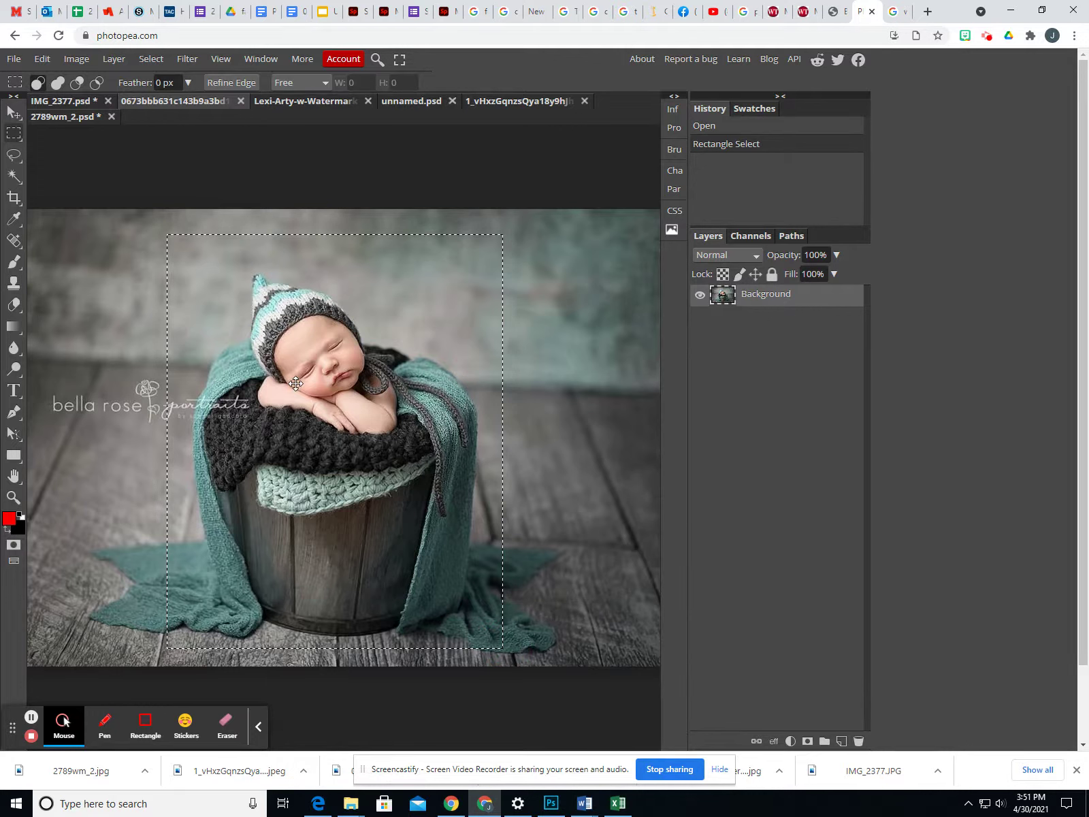
click(86, 411)
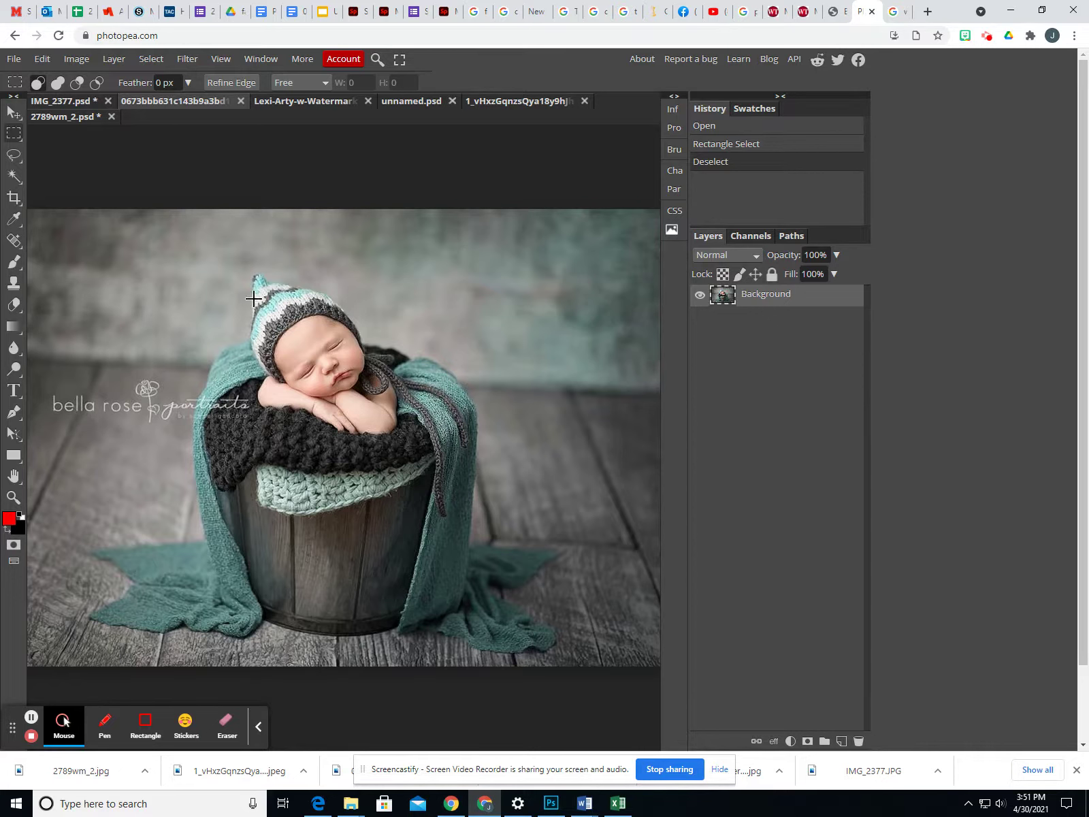
drag(249, 257, 427, 450)
click(186, 450)
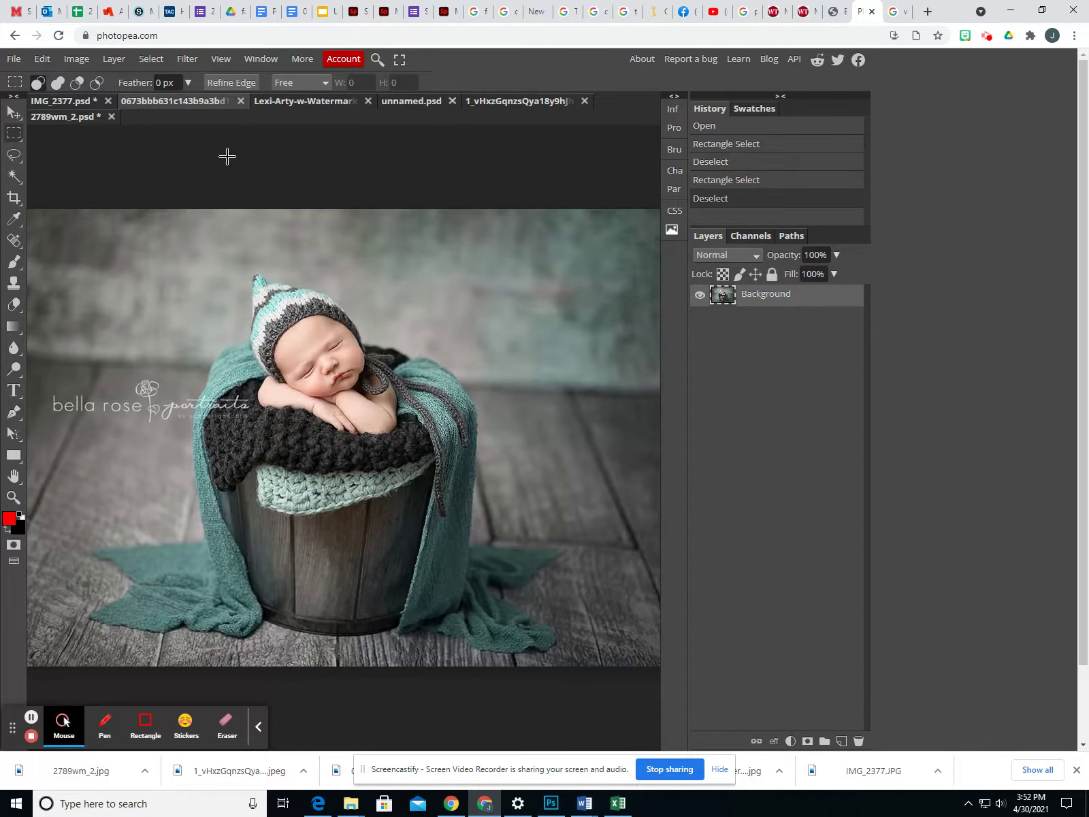
click(86, 102)
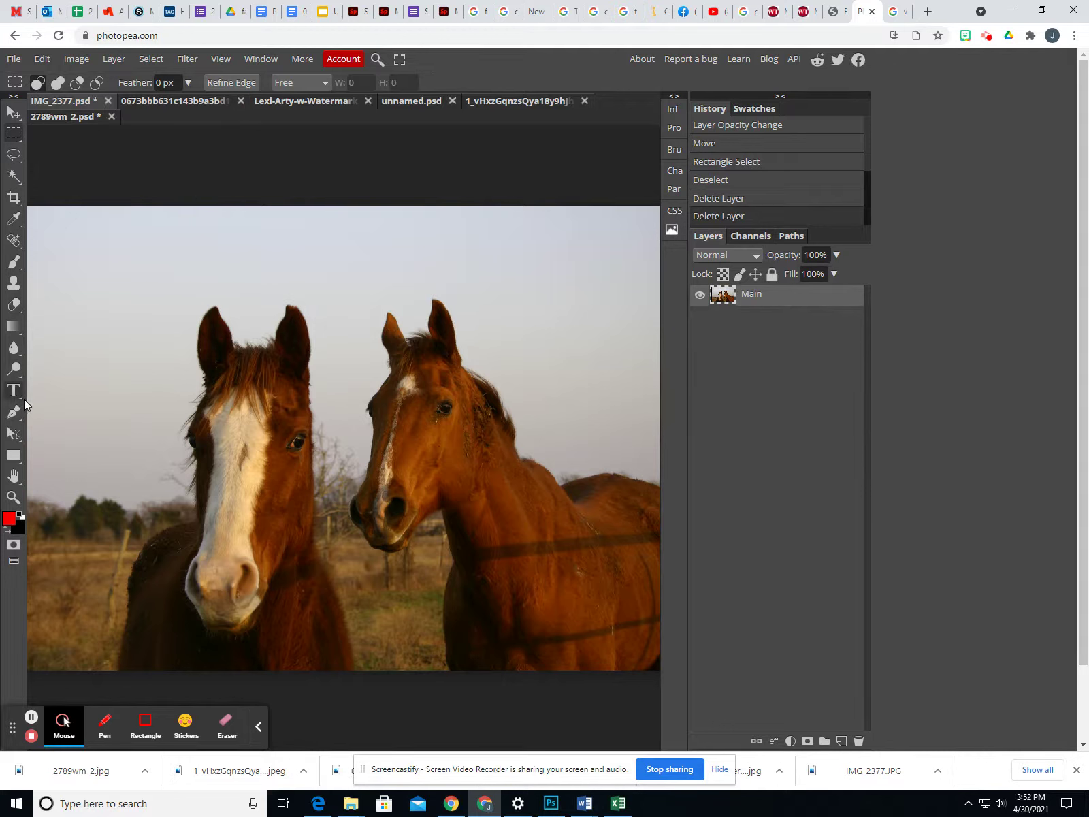
Add a text box over the horses containing the photographer's name
click(14, 390)
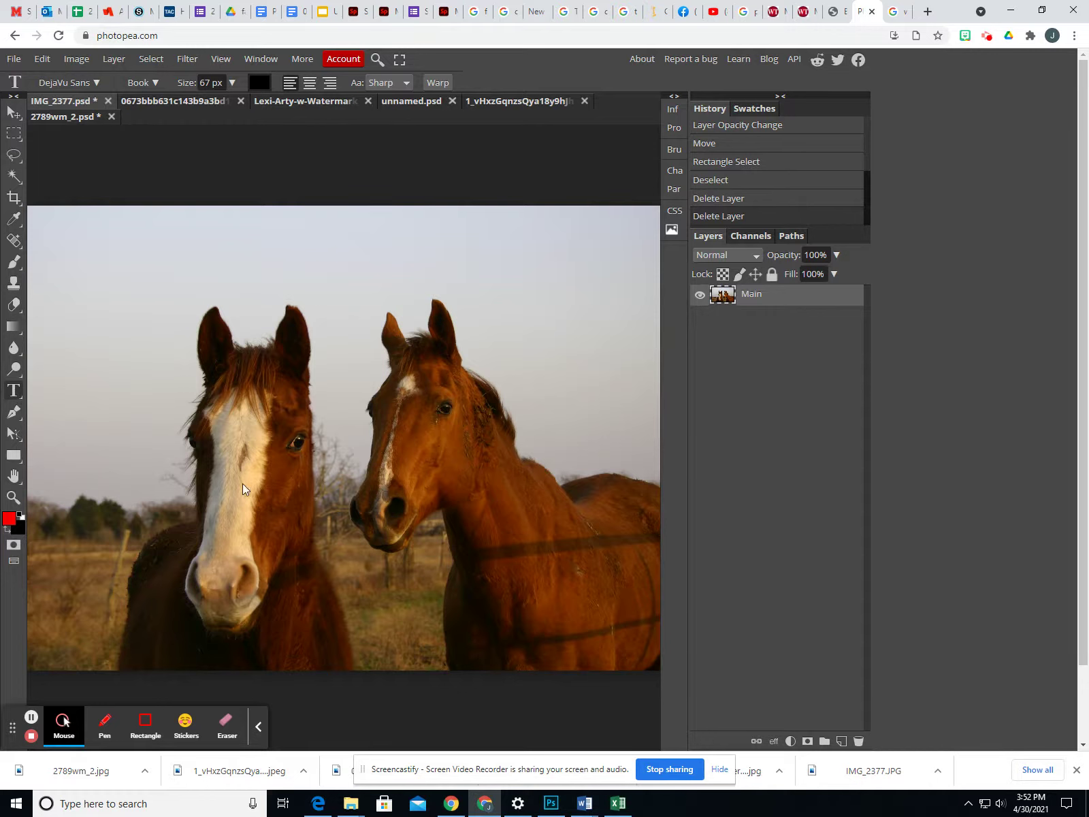
drag(291, 495, 491, 615)
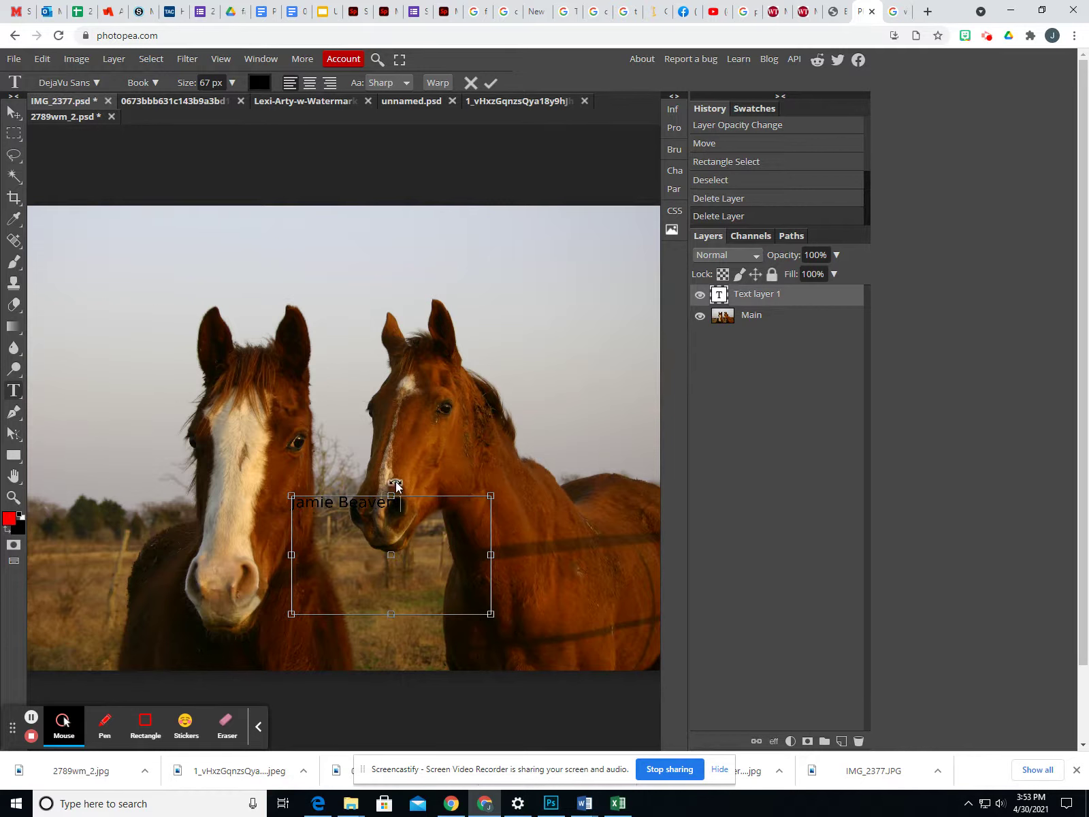
Set the name text's font size to 52 px
drag(397, 504, 253, 501)
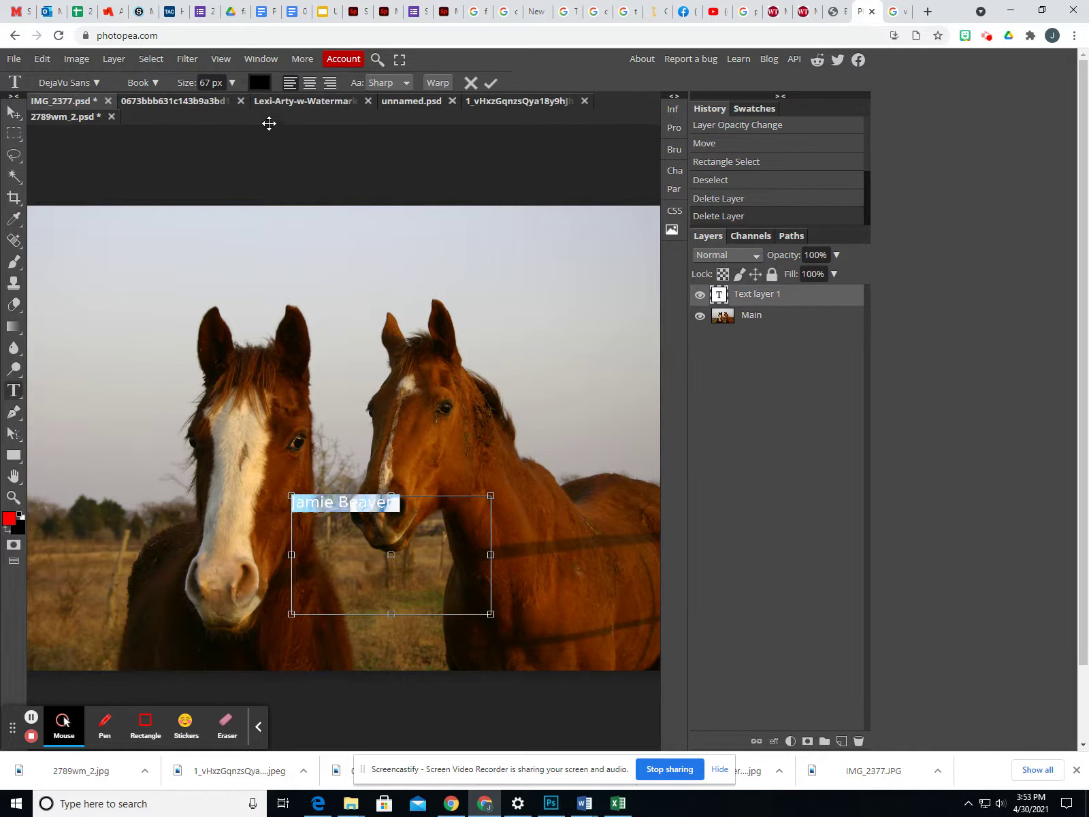
click(233, 83)
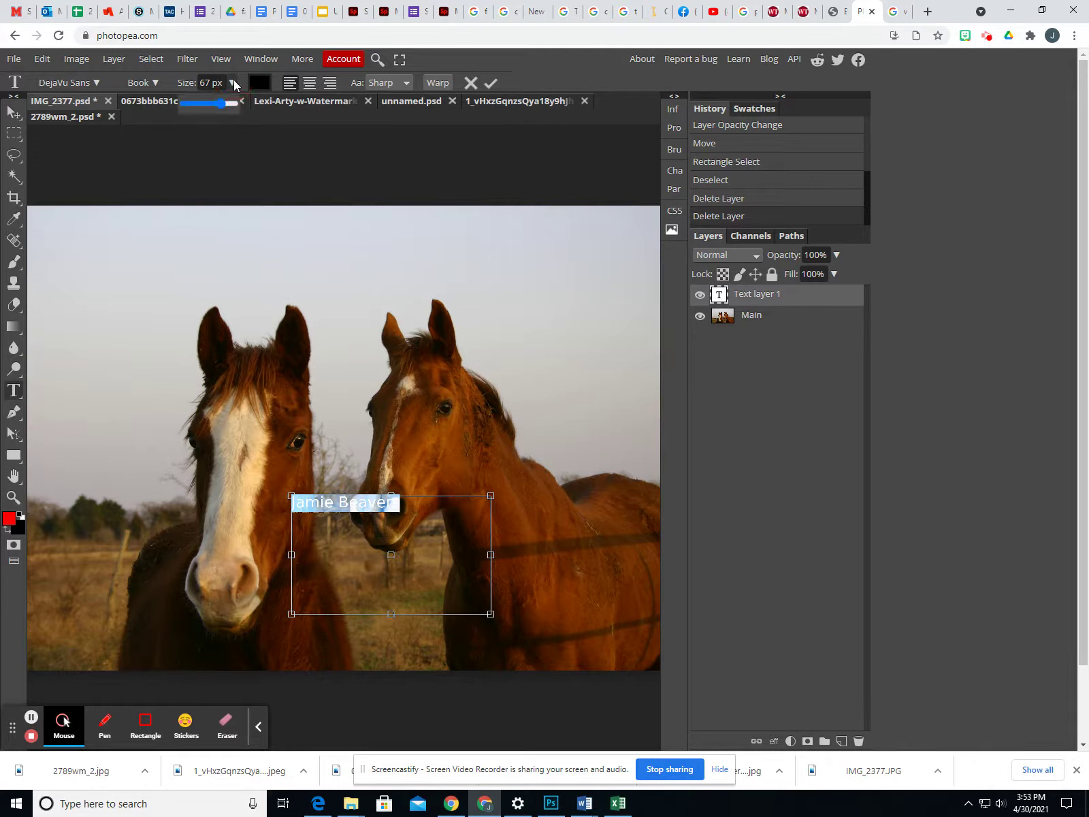
drag(224, 109, 205, 125)
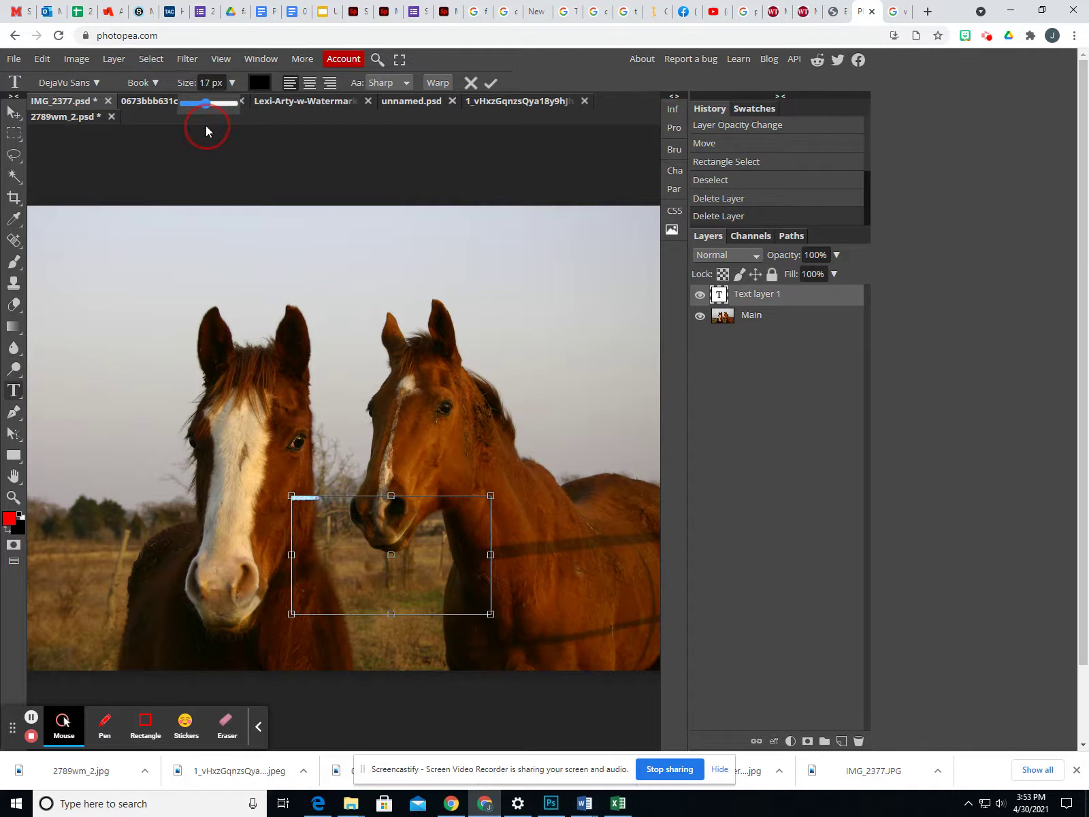
drag(205, 125, 217, 126)
Commit the name text and move it from the upper right sky to the lower middle
click(15, 113)
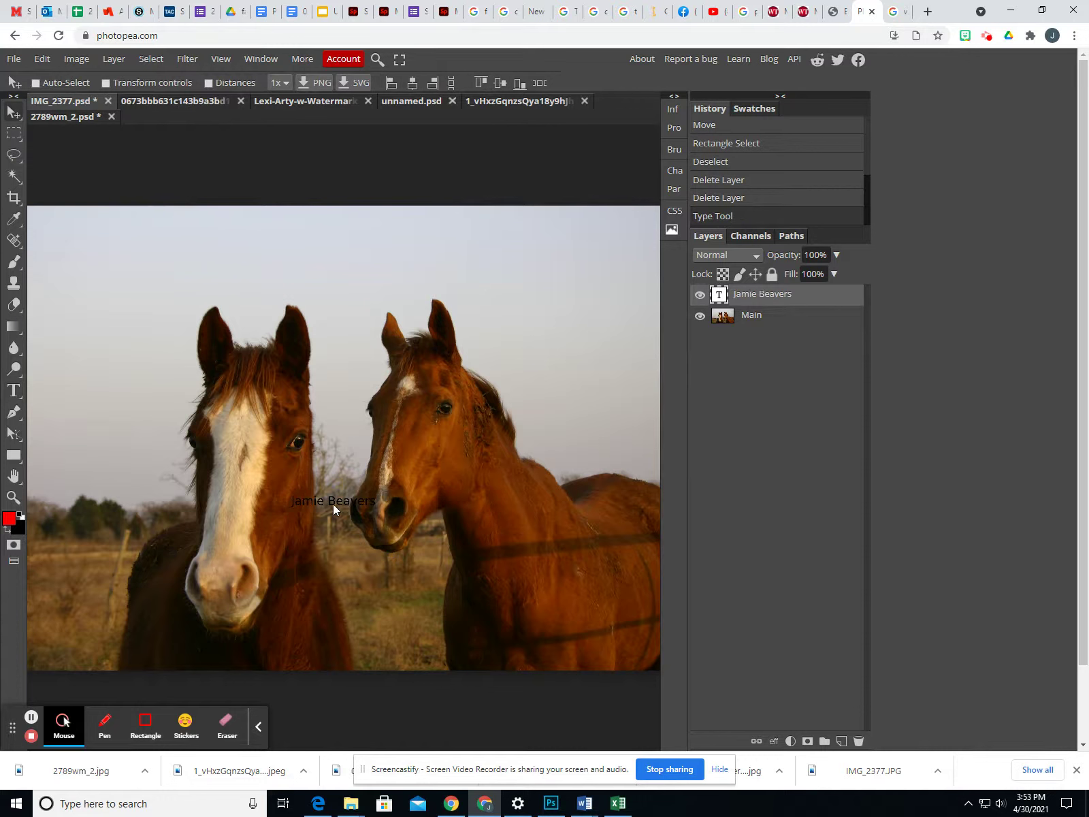
drag(334, 501, 615, 227)
click(14, 134)
drag(147, 230, 563, 689)
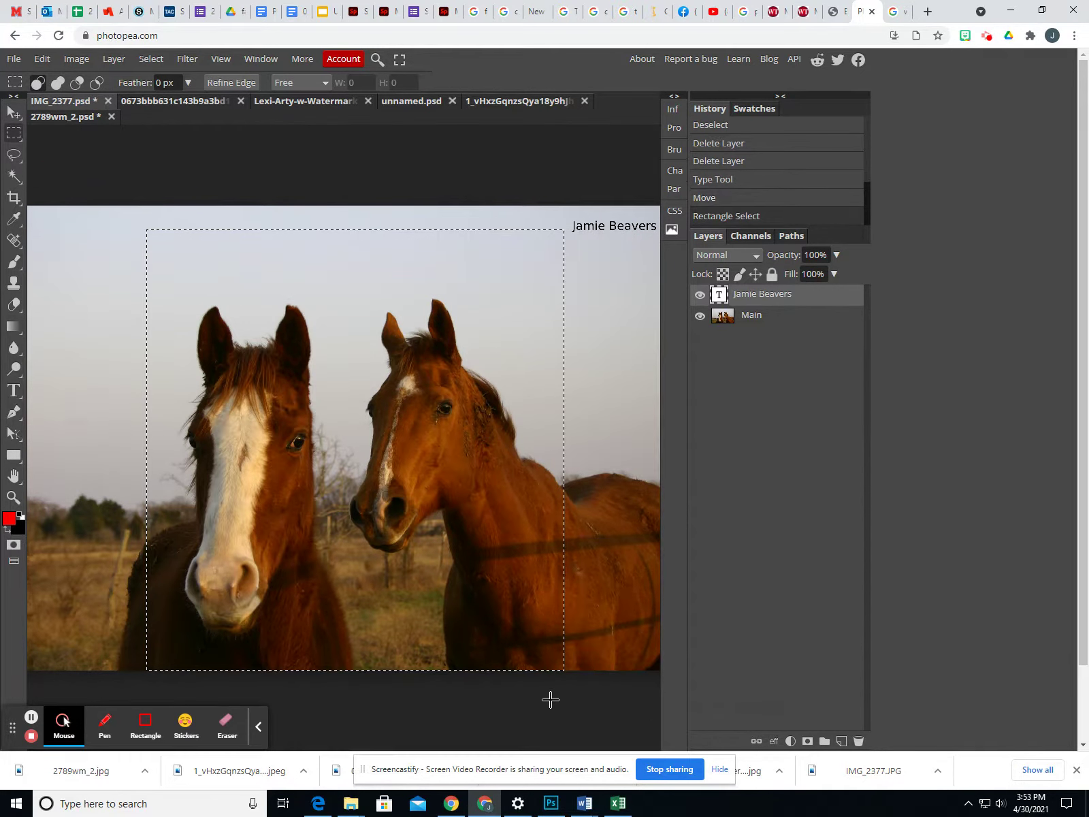
click(130, 325)
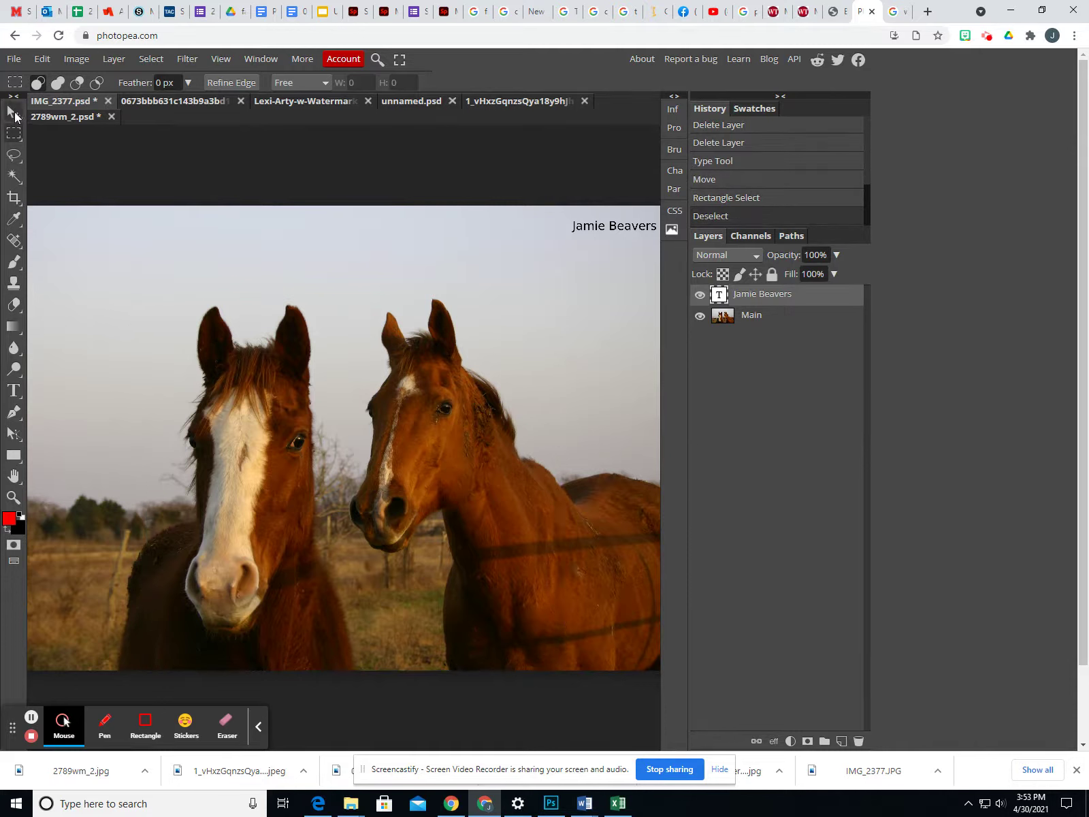
click(14, 111)
drag(574, 230, 313, 551)
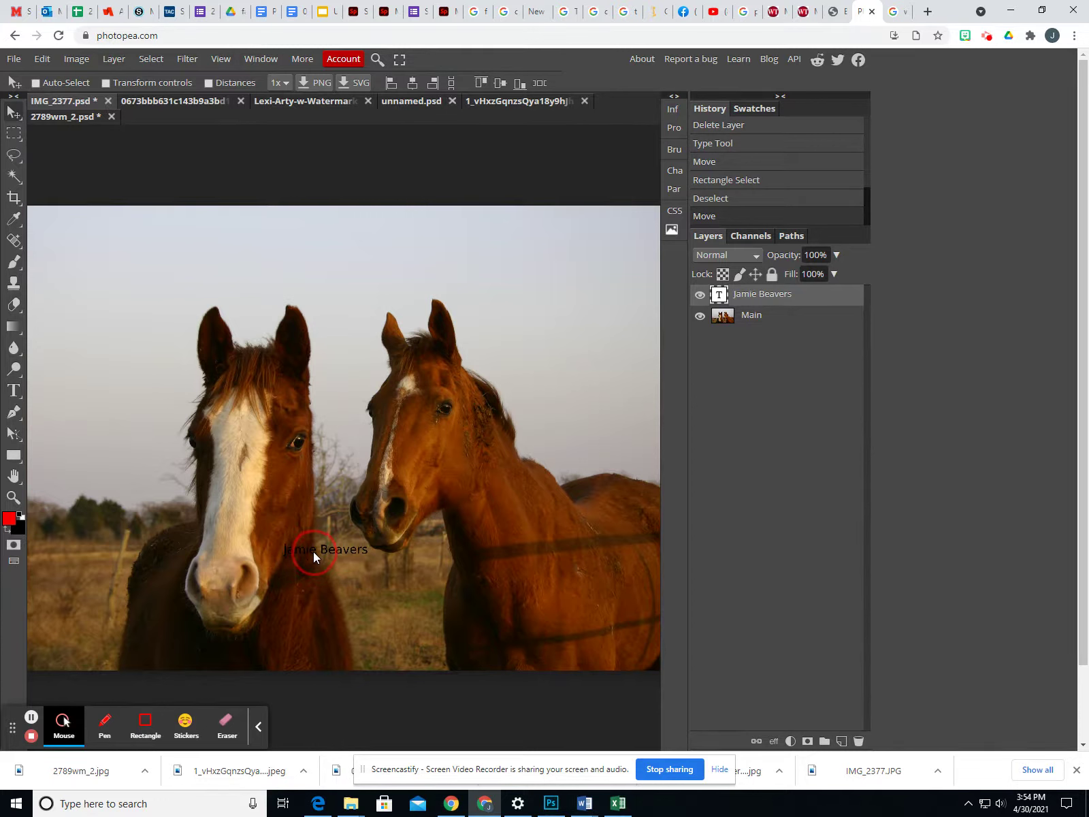
Select and clear rectangles over the left and right horses to check placement
click(16, 135)
drag(156, 271, 332, 671)
click(339, 287)
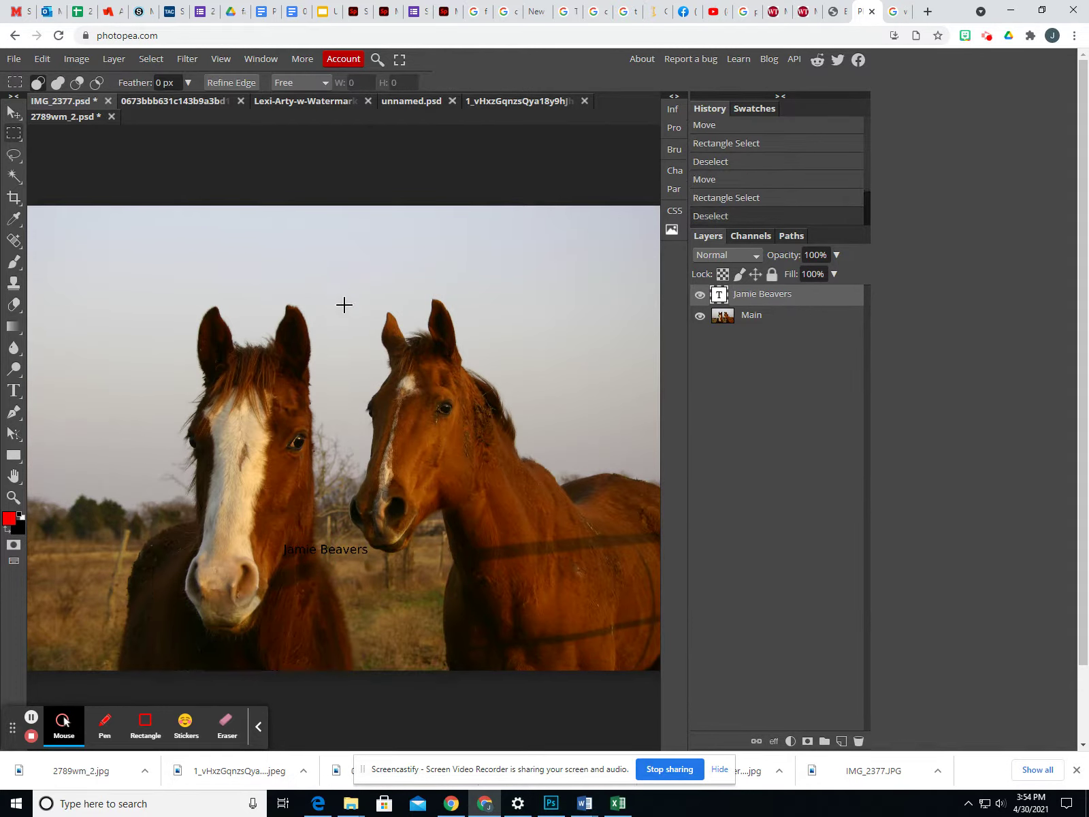
drag(379, 377, 562, 591)
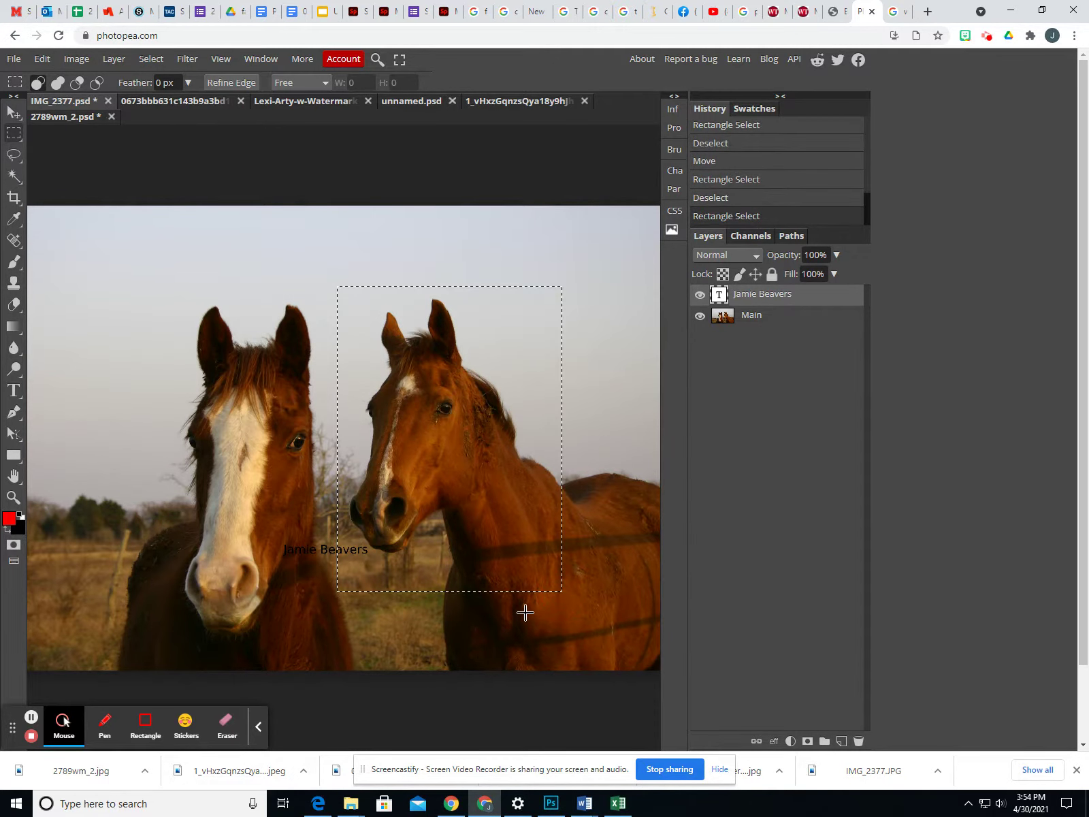
click(526, 614)
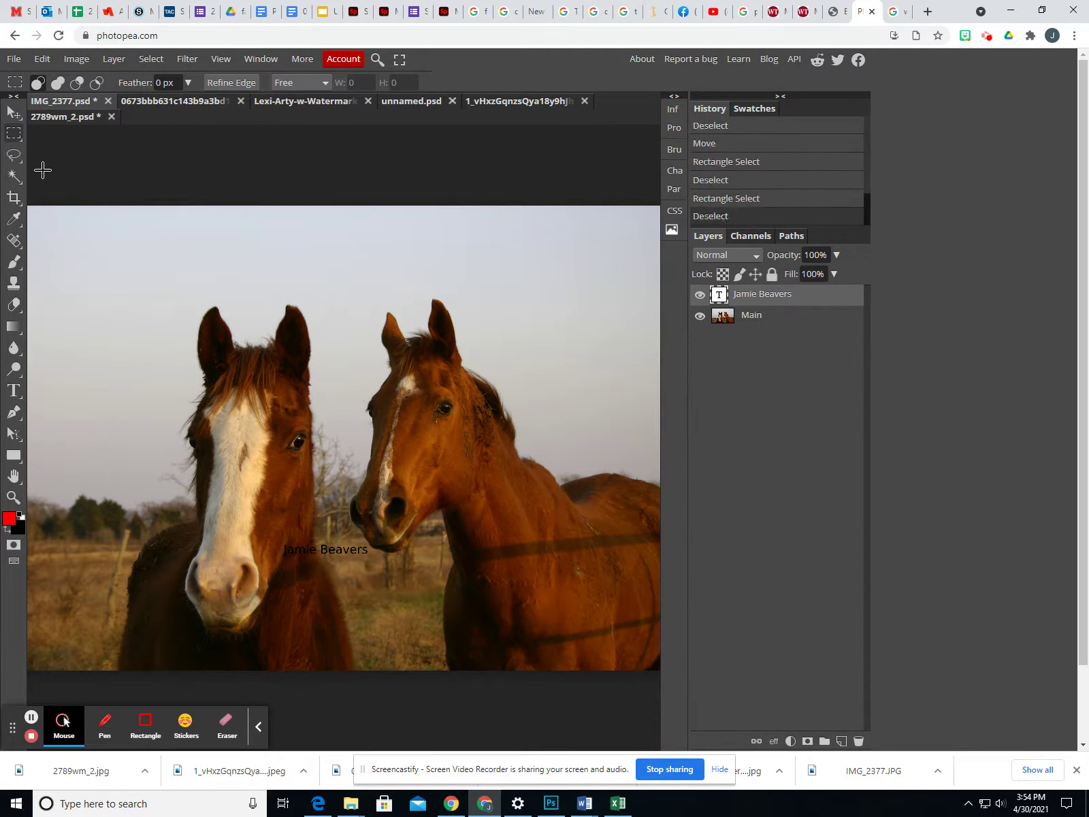
click(20, 116)
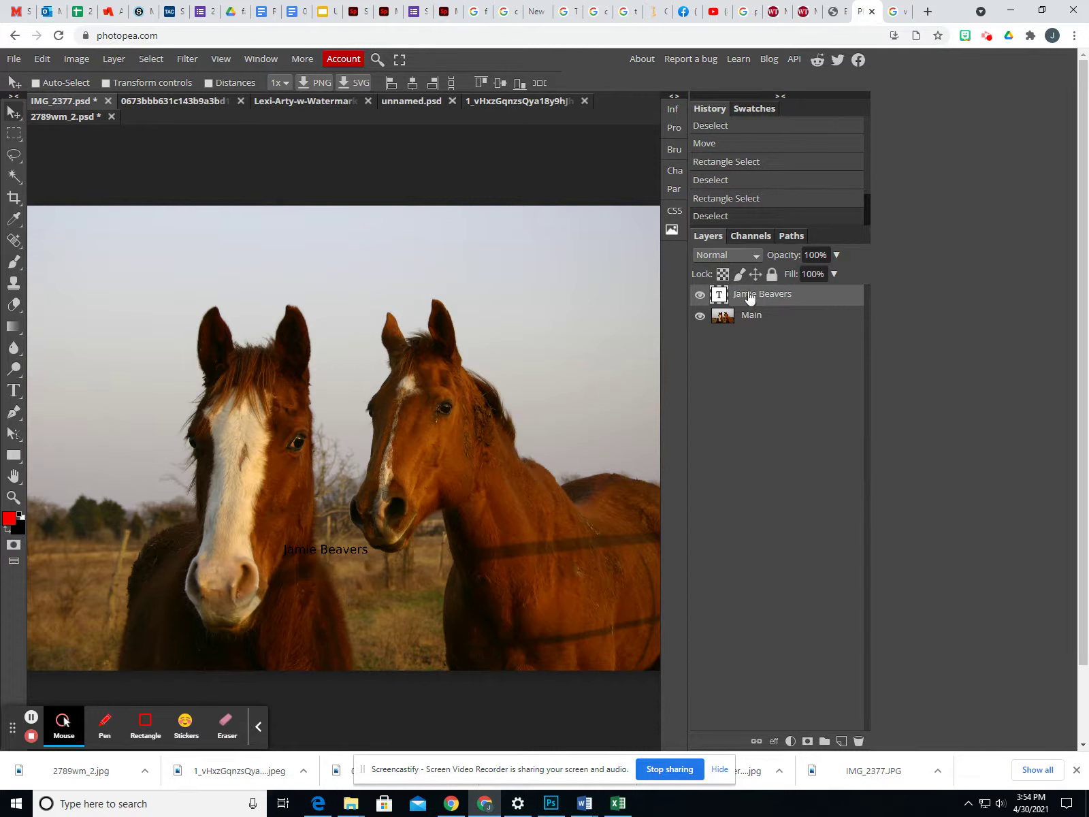
Lower the name text layer's opacity to 45% and nudge it slightly right
click(798, 297)
click(836, 256)
drag(838, 274, 803, 279)
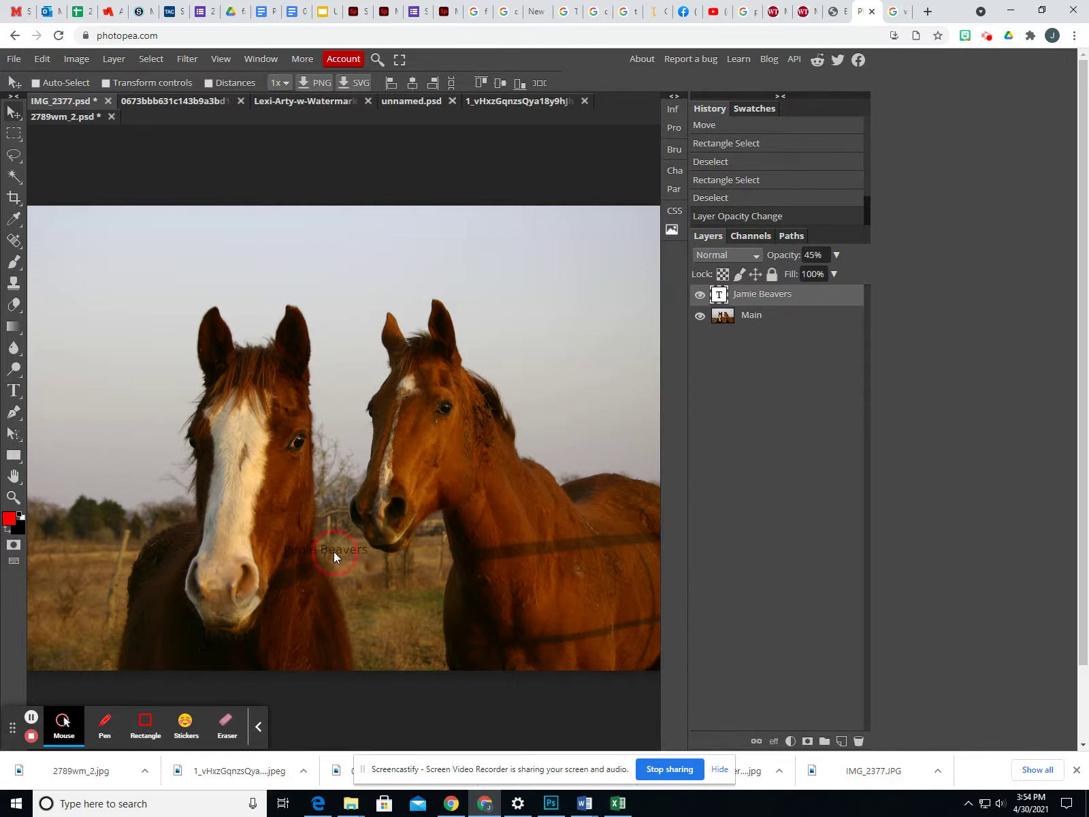
drag(338, 552, 343, 552)
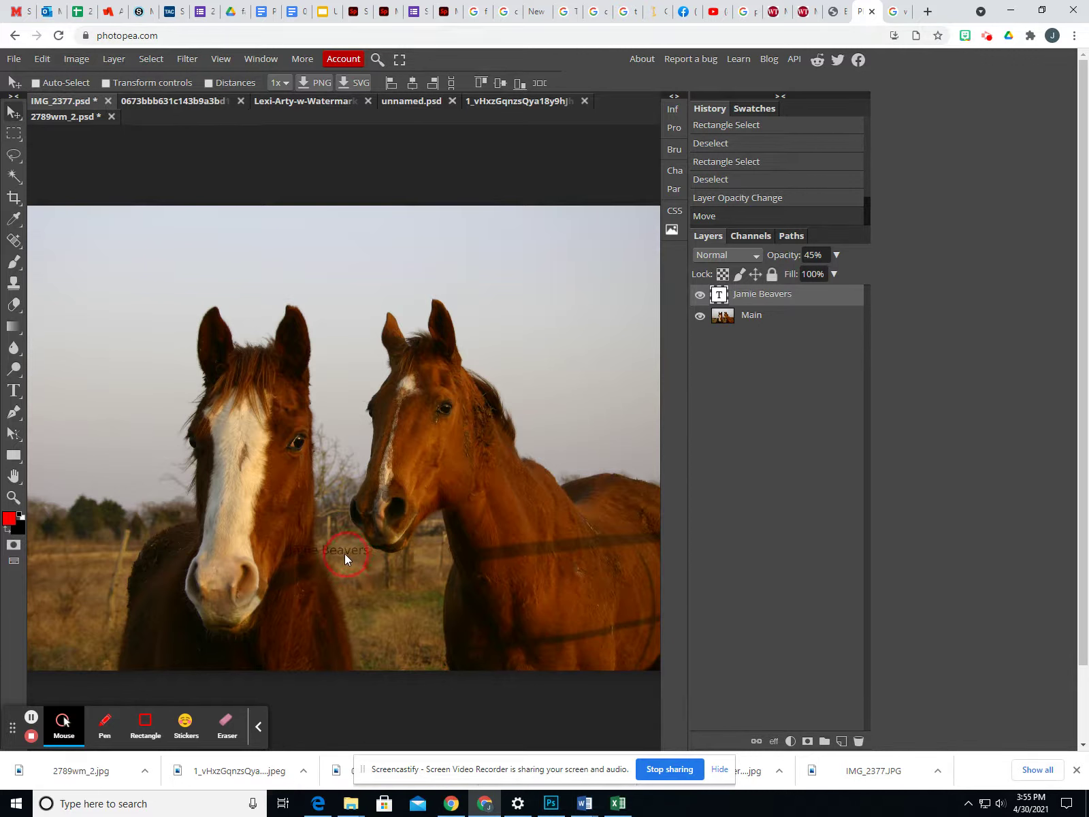
Show the File > Export as format list (PNG, JPG, SVG, GIF, PDF)
click(13, 59)
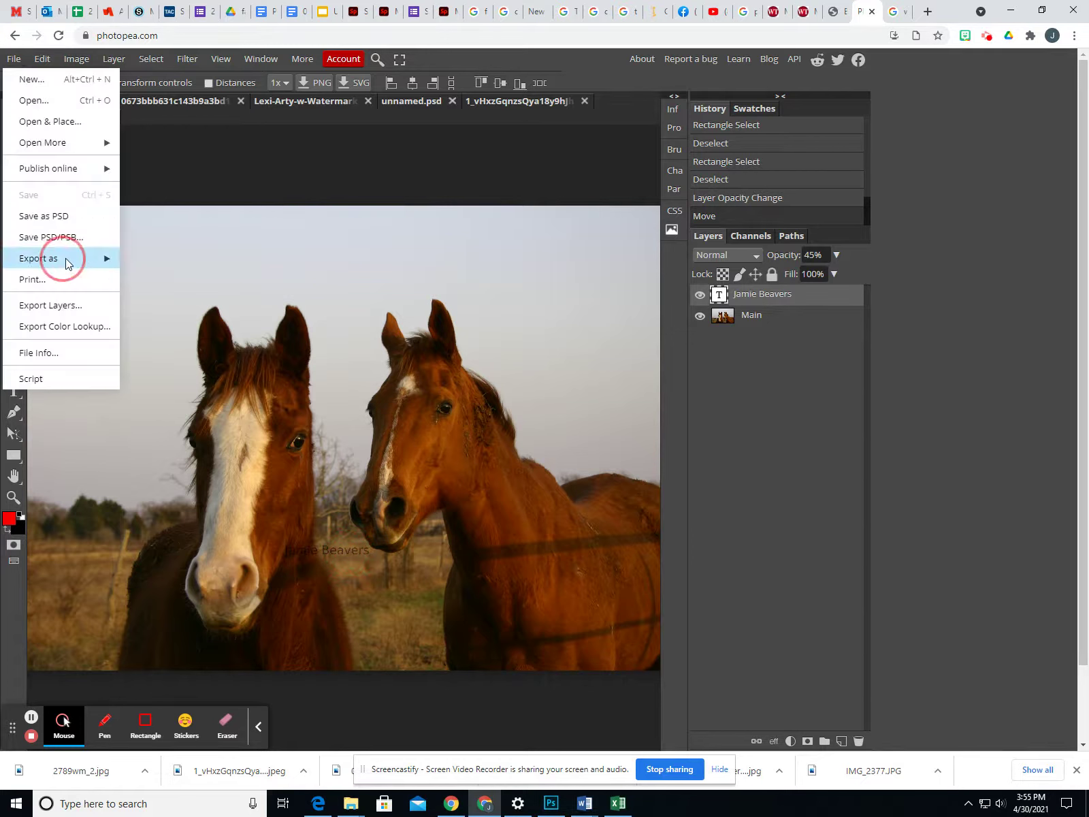
click(82, 258)
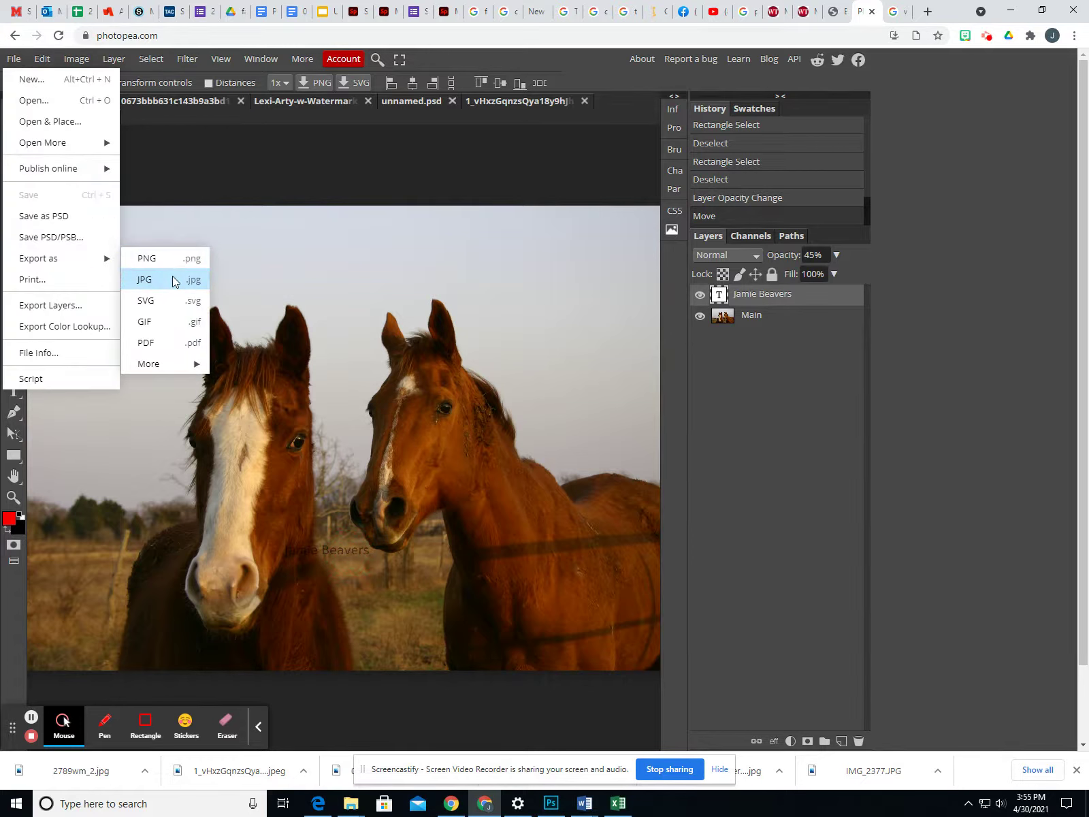